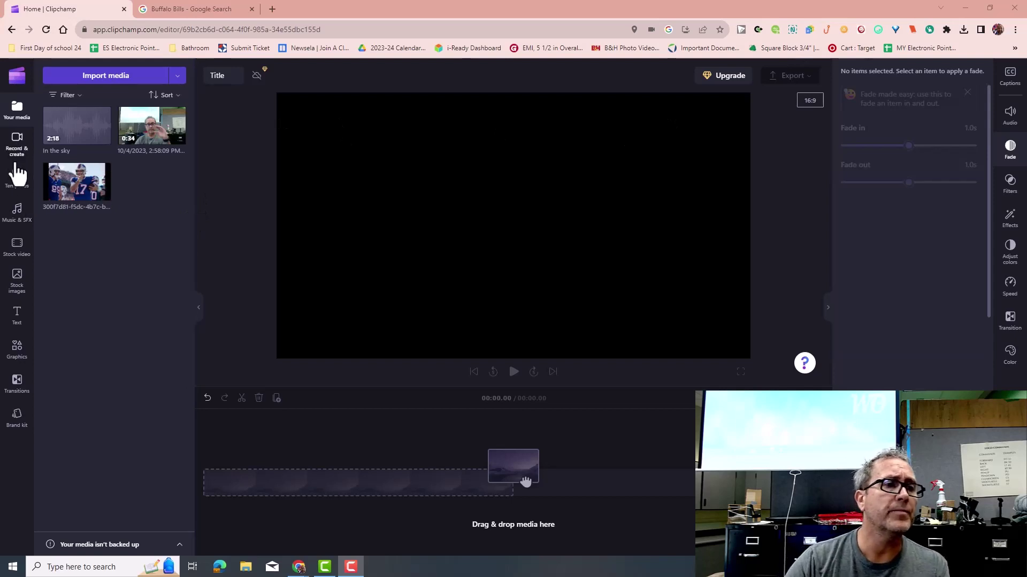
Delete the 'In the sky' clip from the project's media, keeping the webcam recording and football photo
click(17, 146)
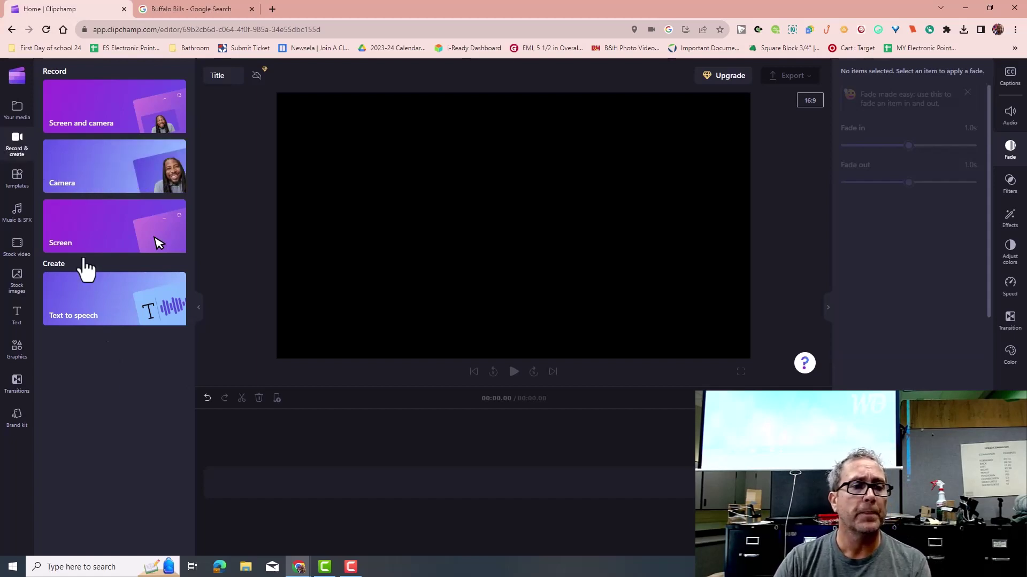
click(13, 111)
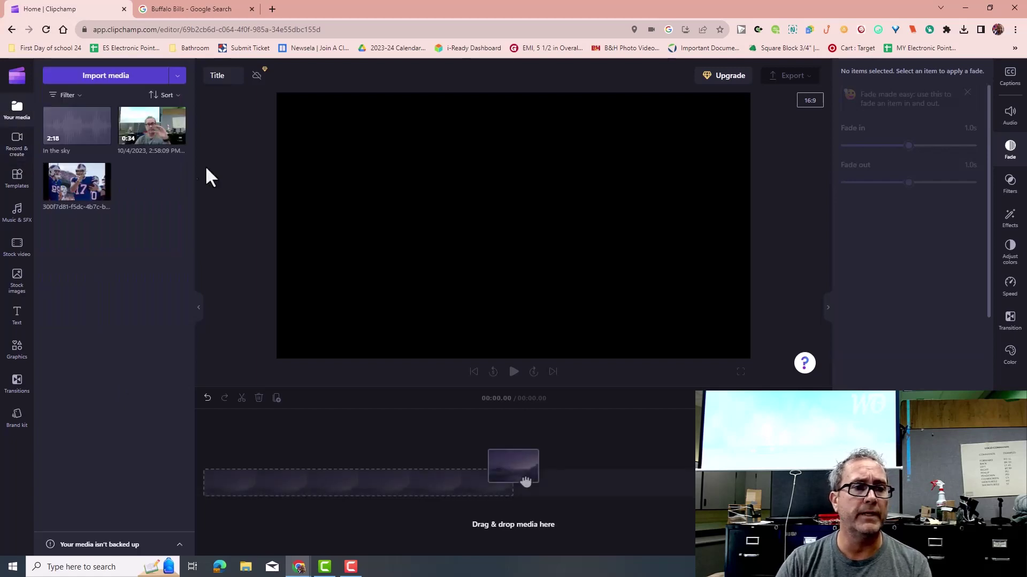
mouse_move(155, 127)
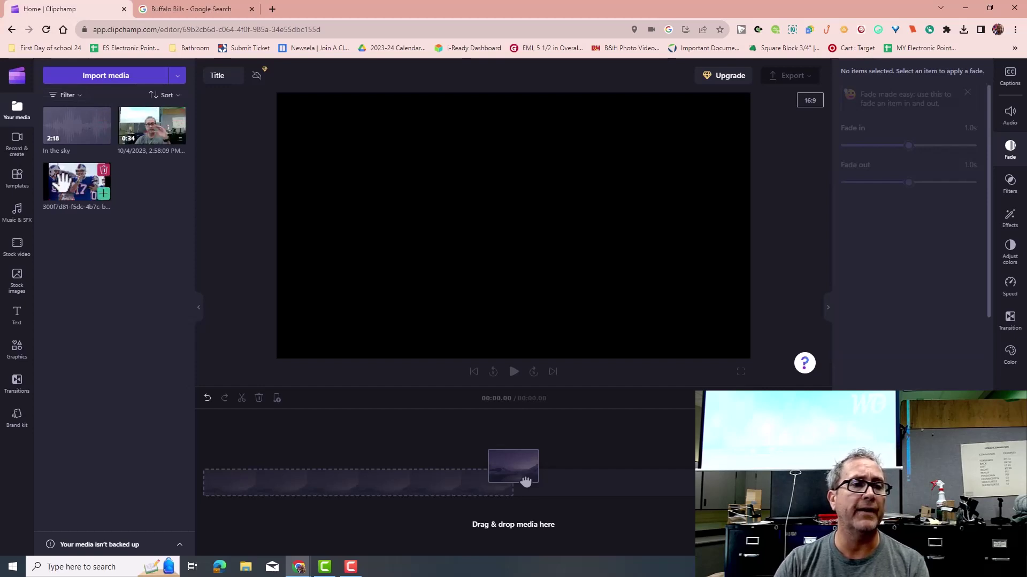
click(103, 114)
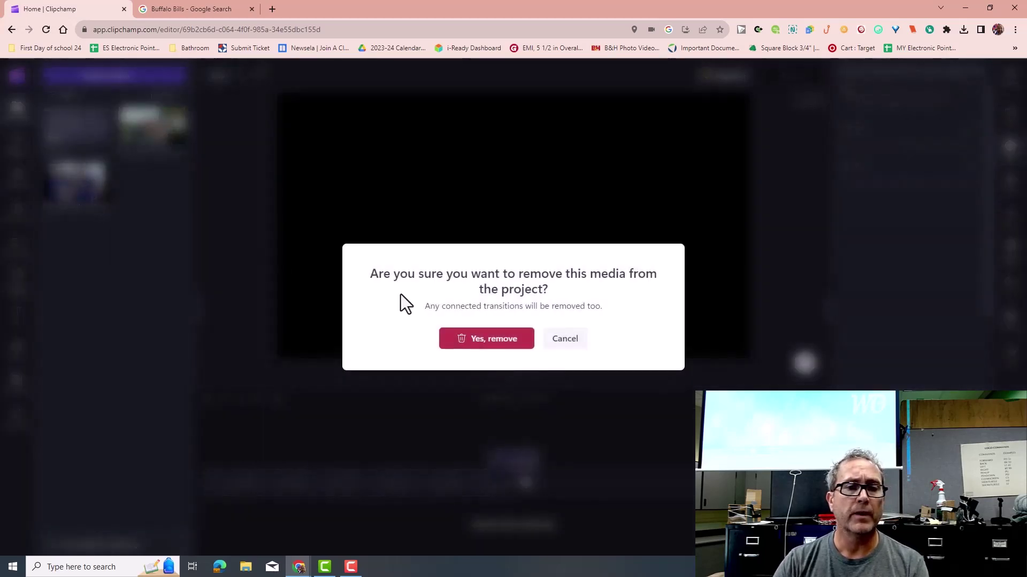
click(464, 339)
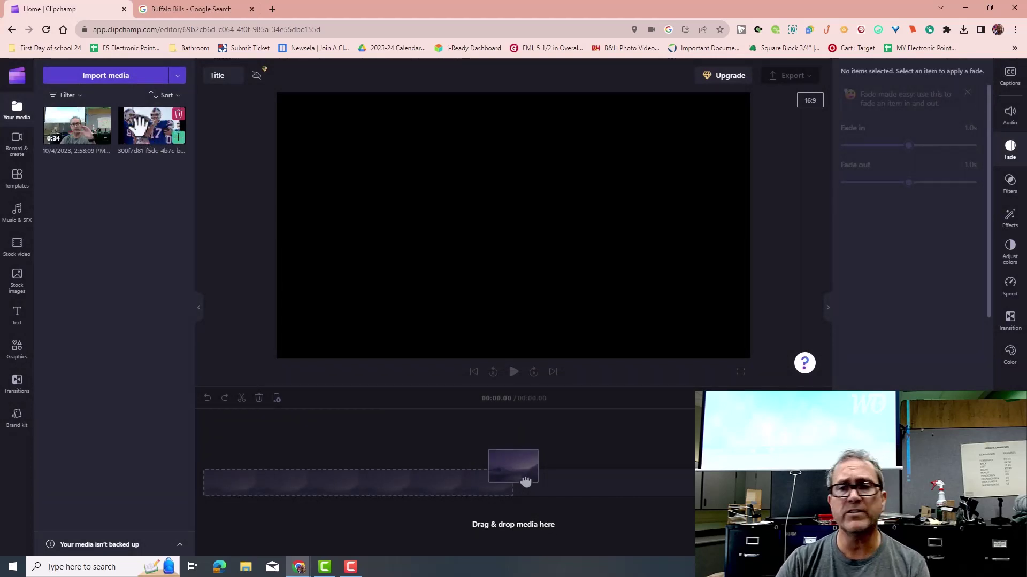
Add a Plain text title to the timeline reading 'Welcome to my video'
click(17, 318)
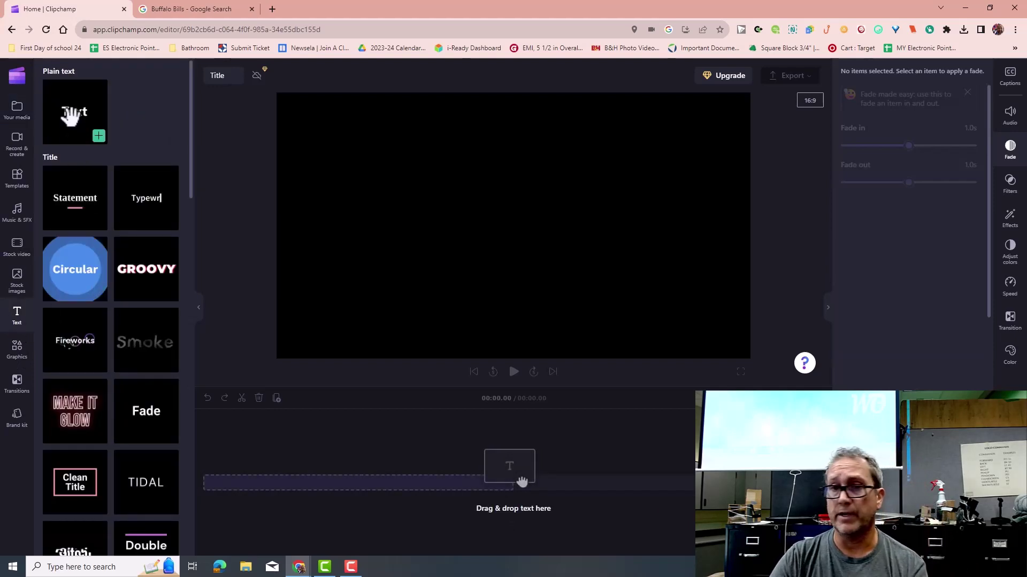
drag(69, 117, 251, 484)
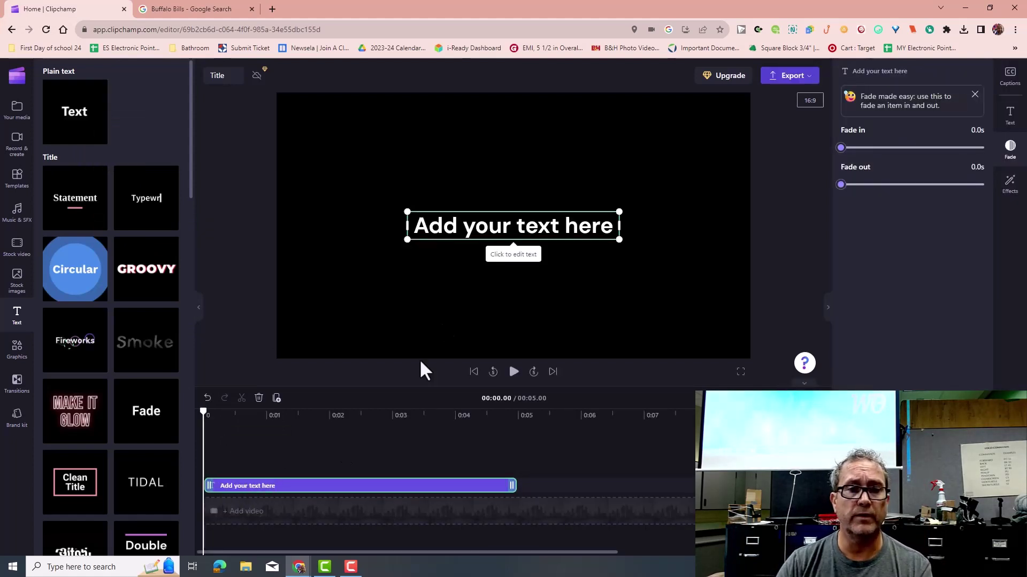
click(601, 231)
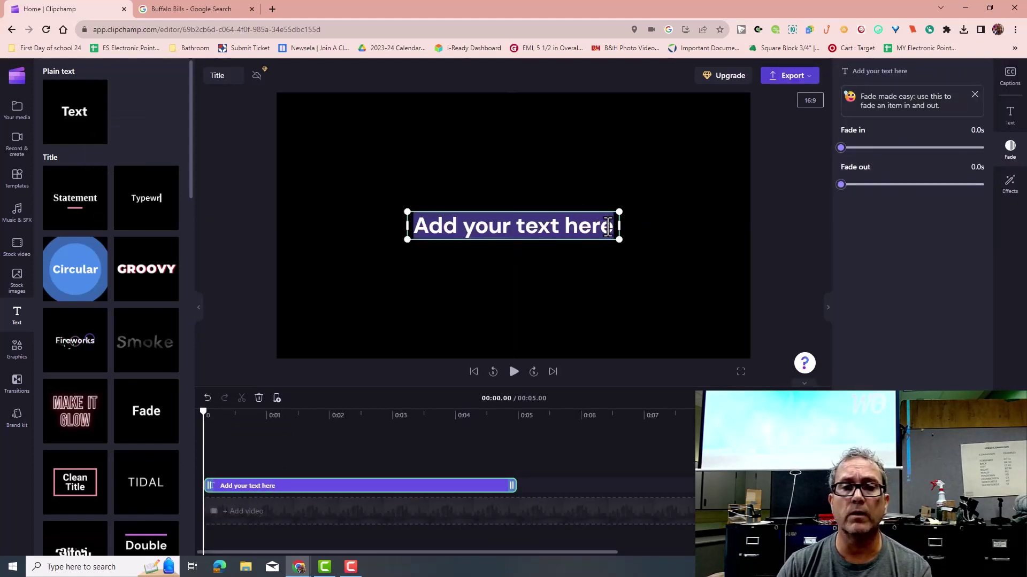
mouse_move(608, 227)
mouse_down()
mouse_move(603, 243)
mouse_move(522, 245)
mouse_move(603, 241)
mouse_move(596, 224)
mouse_up()
double_click(597, 224)
key(BackSpace)
key(BackSpace)
key(BackSpace)
key(BackSpace)
key(BackSpace)
key(BackSpace)
key(BackSpace)
key(BackSpace)
key(BackSpace)
key(BackSpace)
key(BackSpace)
key(BackSpace)
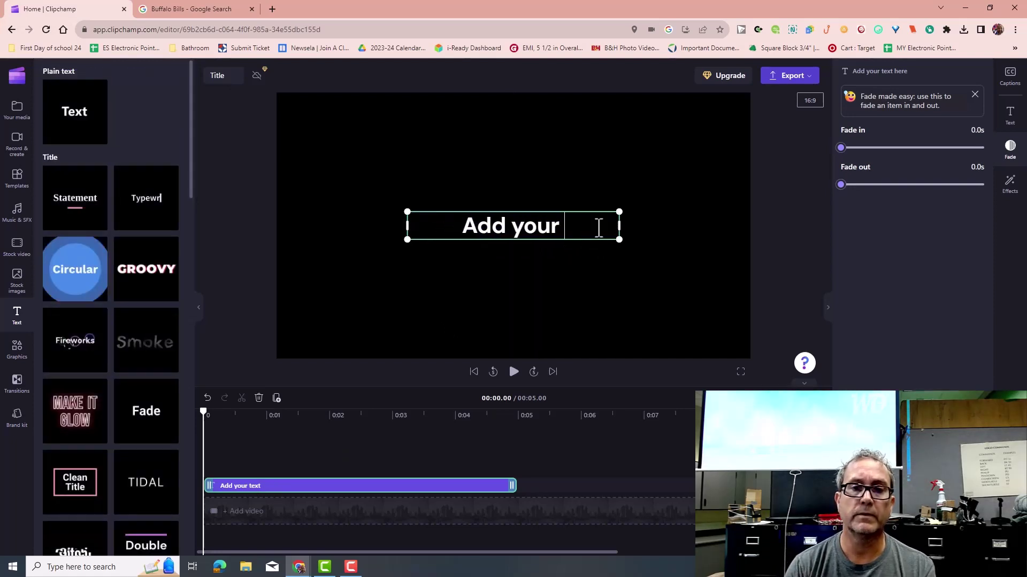
key(BackSpace)
key(BackSpace)
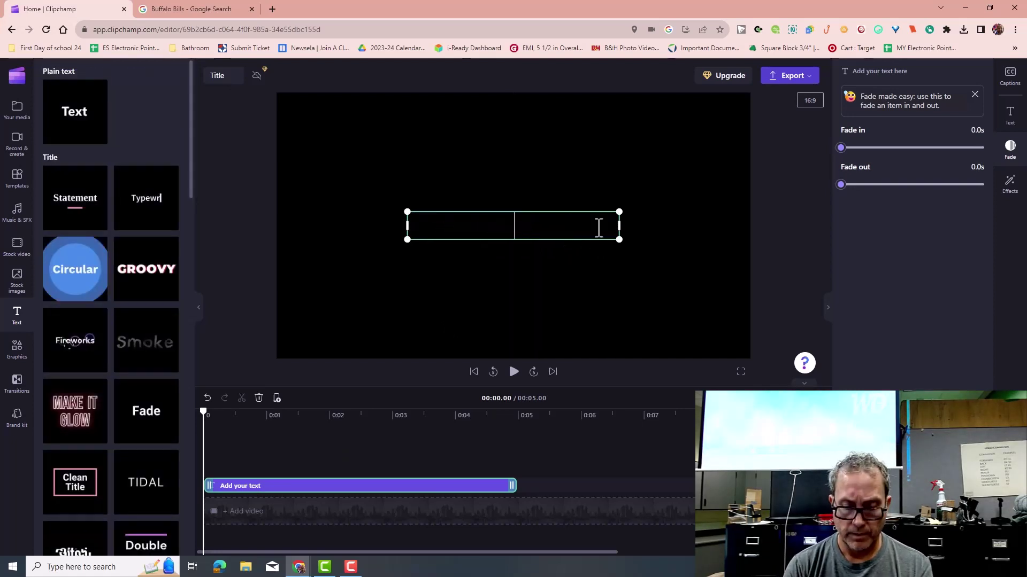
text(Welcome to)
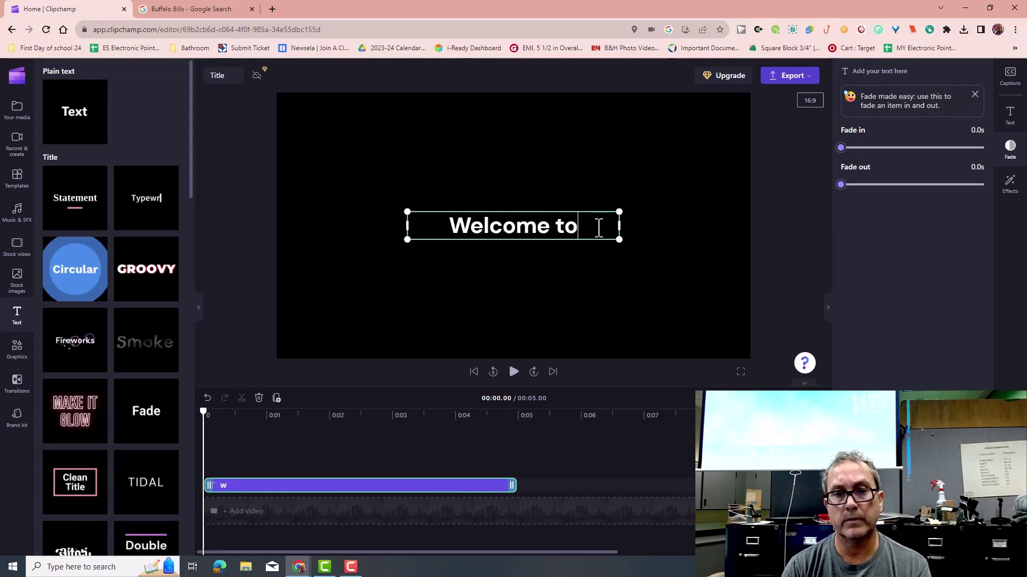
text( my)
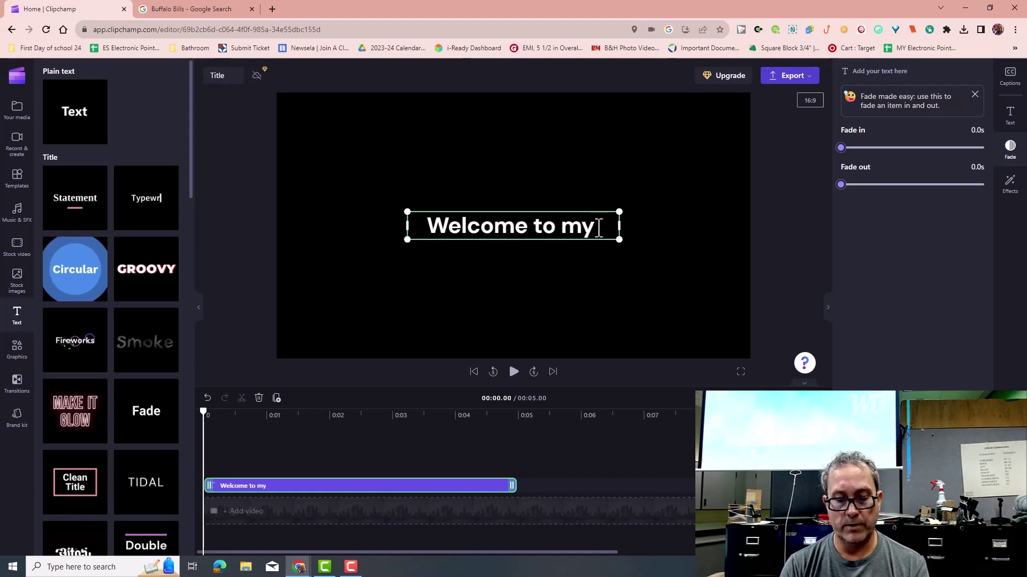
text( video)
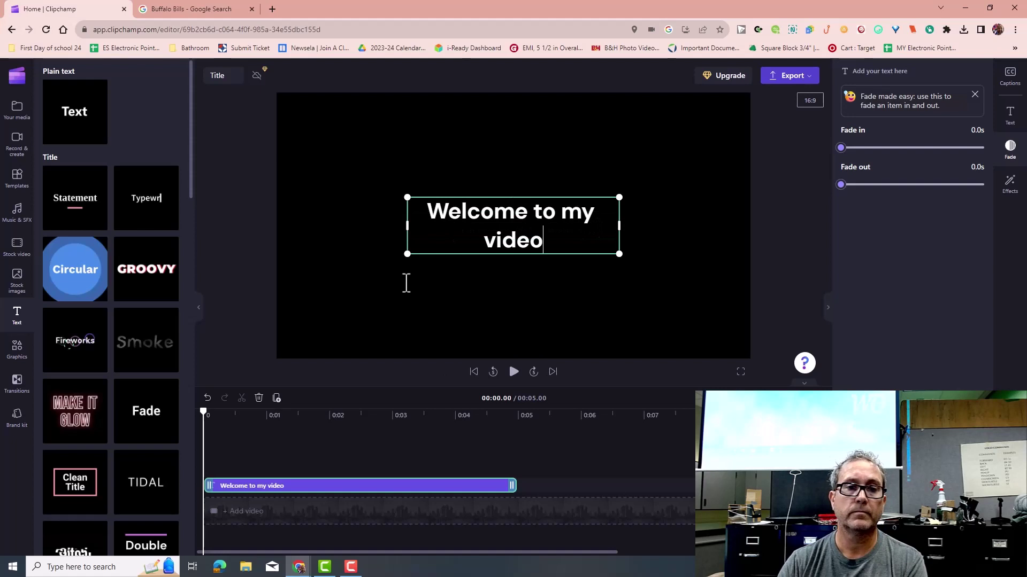
click(452, 292)
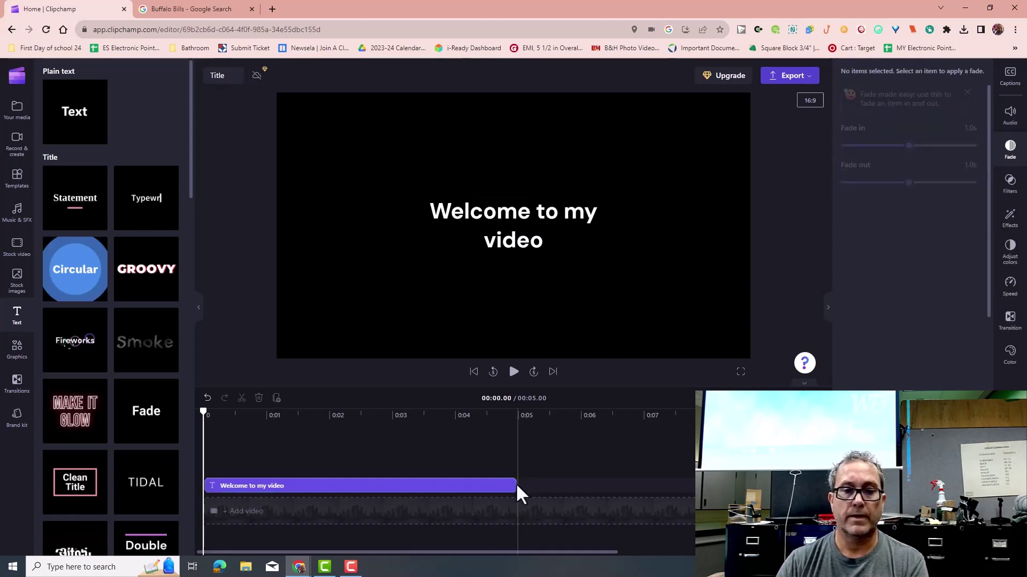
Trim the title clip to about 2 seconds (1.98 s)
drag(512, 485, 385, 490)
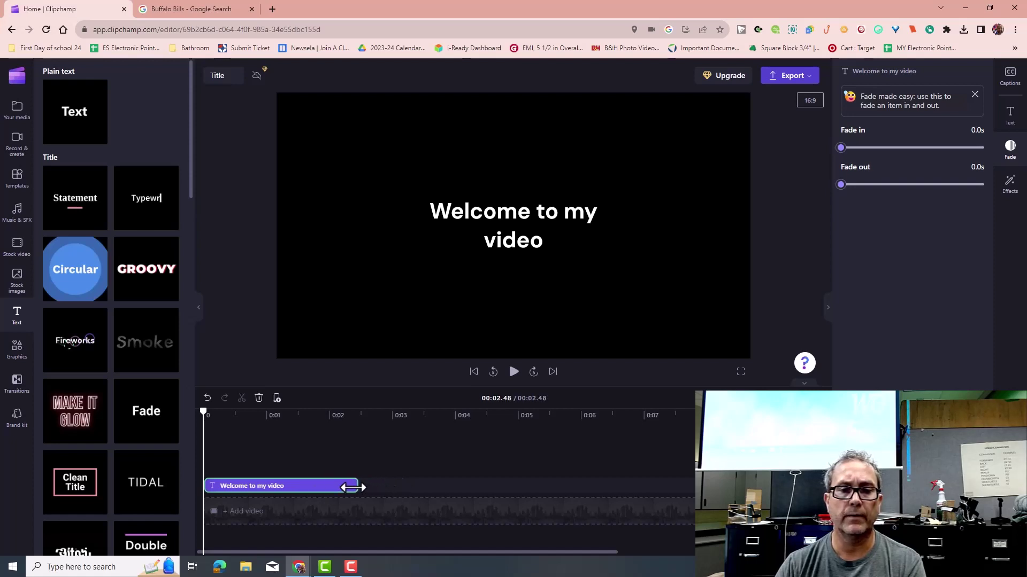
click(318, 486)
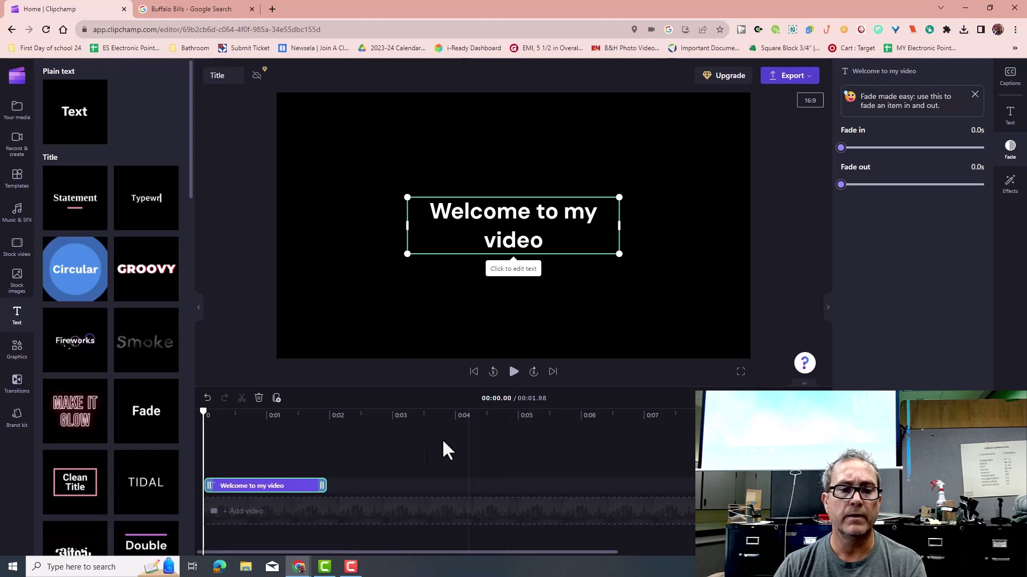
drag(204, 413, 326, 443)
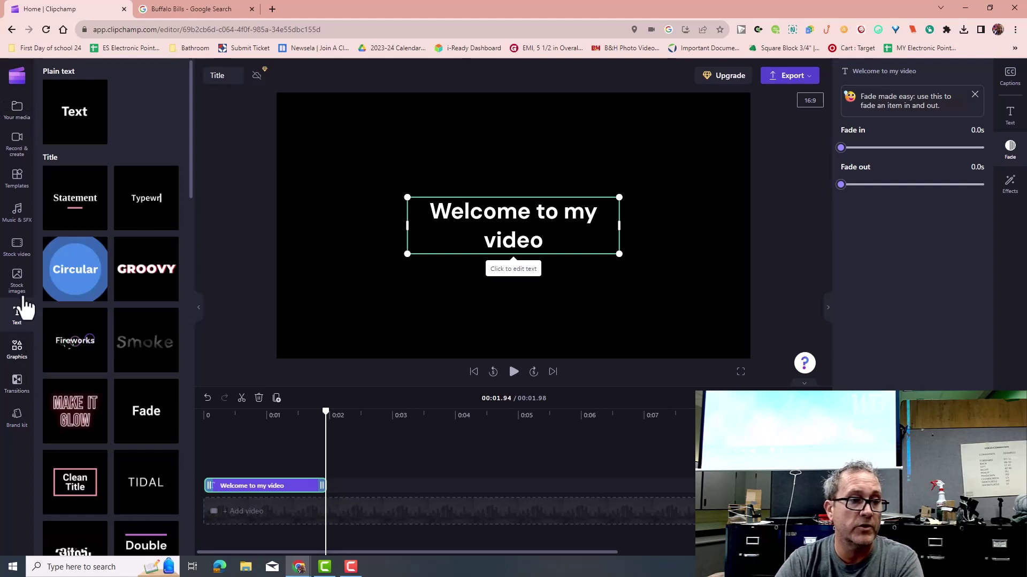
Place the football photo after the title, cut it at 0:03.65, and append the webcam clip
click(17, 110)
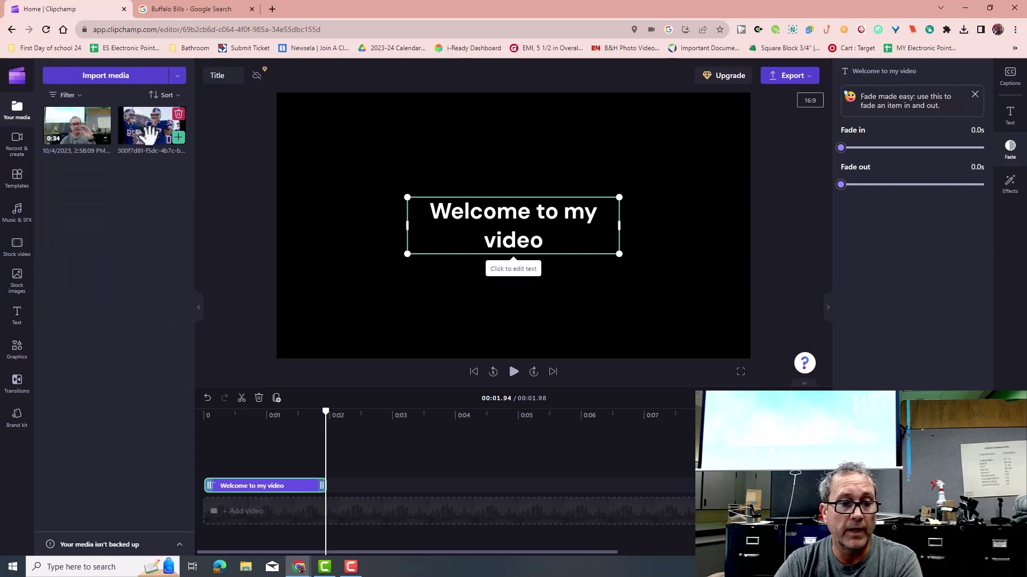
drag(150, 127, 340, 495)
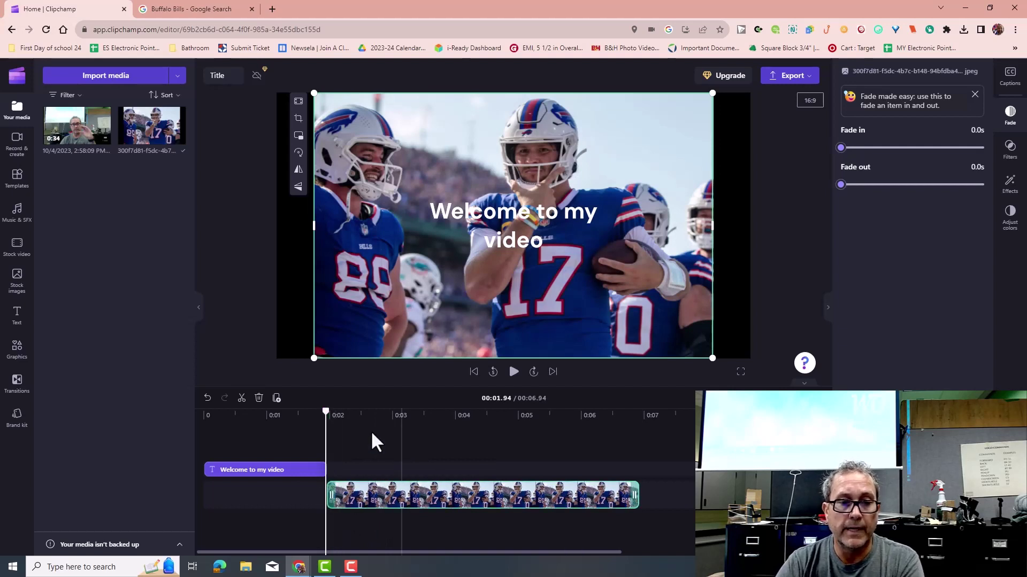
drag(328, 411, 433, 426)
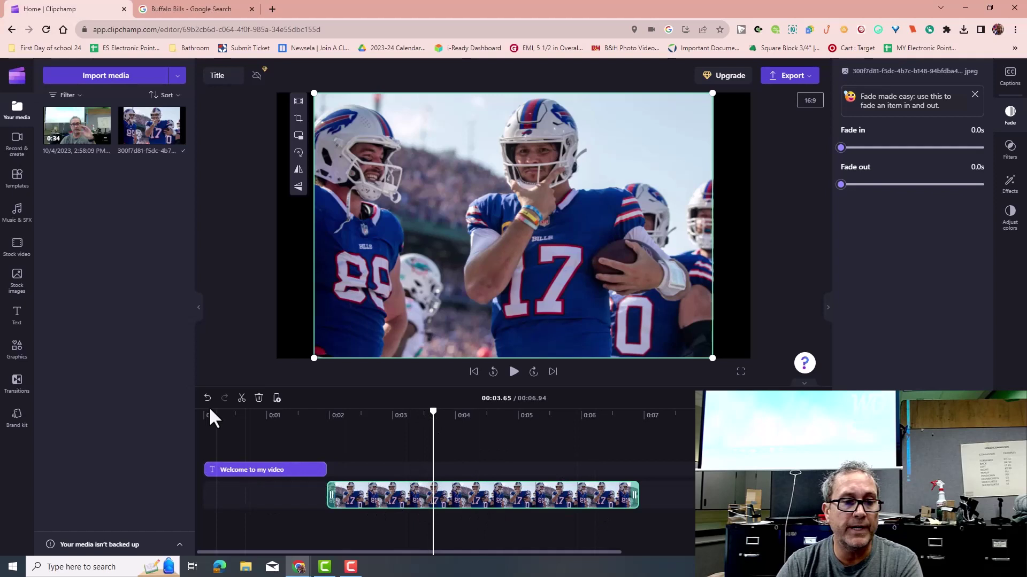
click(241, 398)
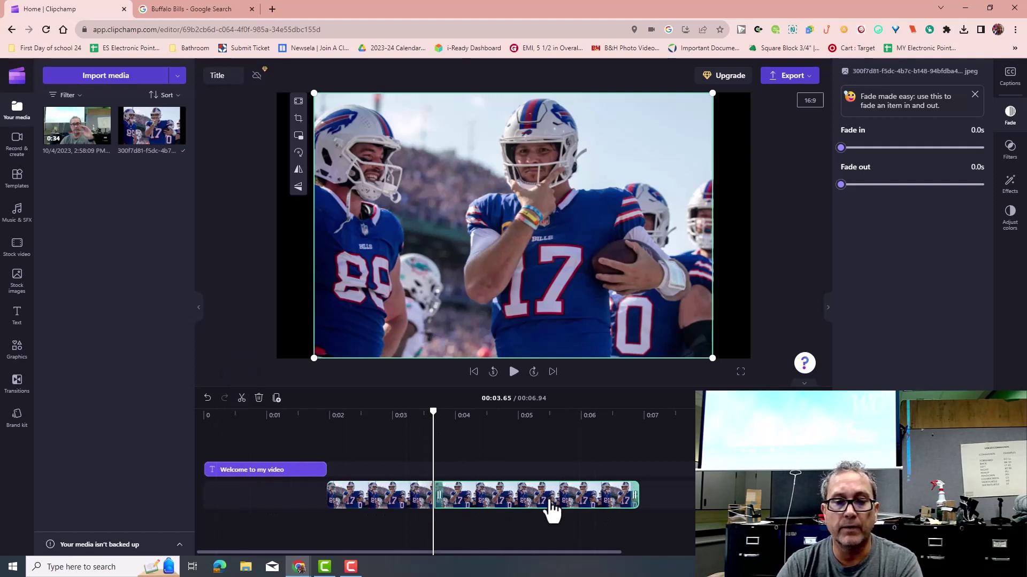
key(Delete)
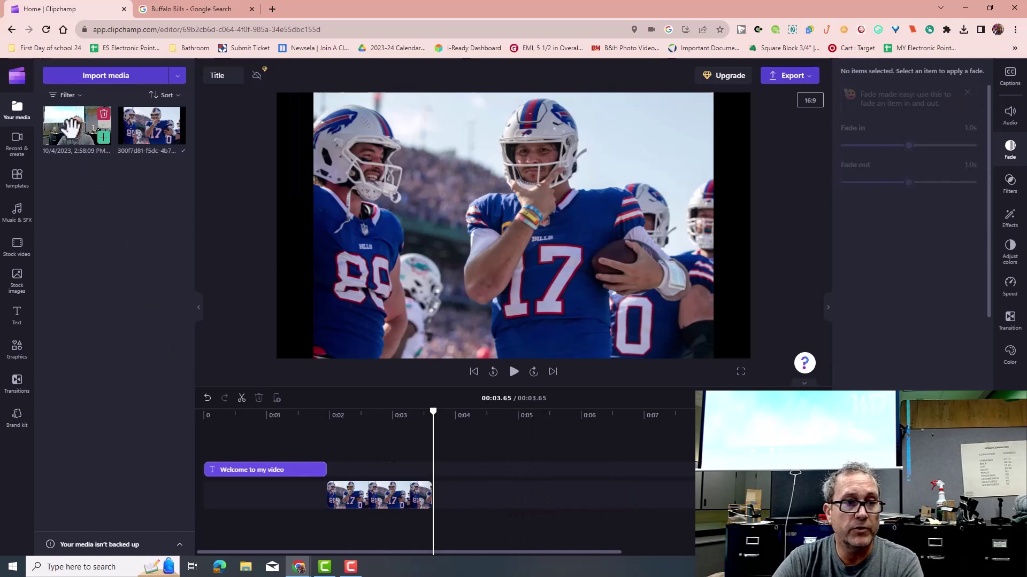
drag(99, 187, 454, 502)
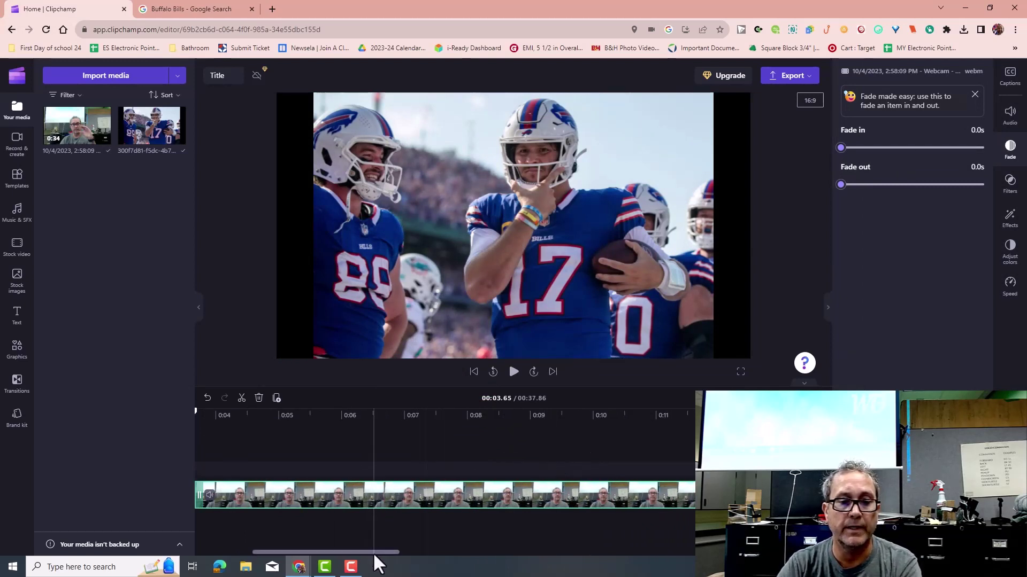
drag(373, 553, 321, 554)
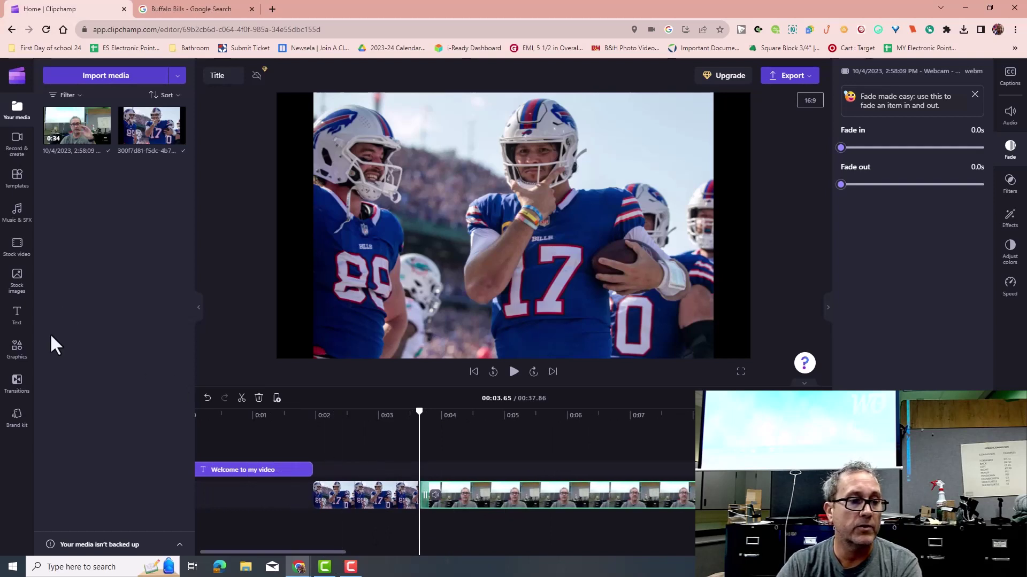
Insert a Heart transition between the football photo and webcam clip, and preview it from about 0:03.7
click(20, 386)
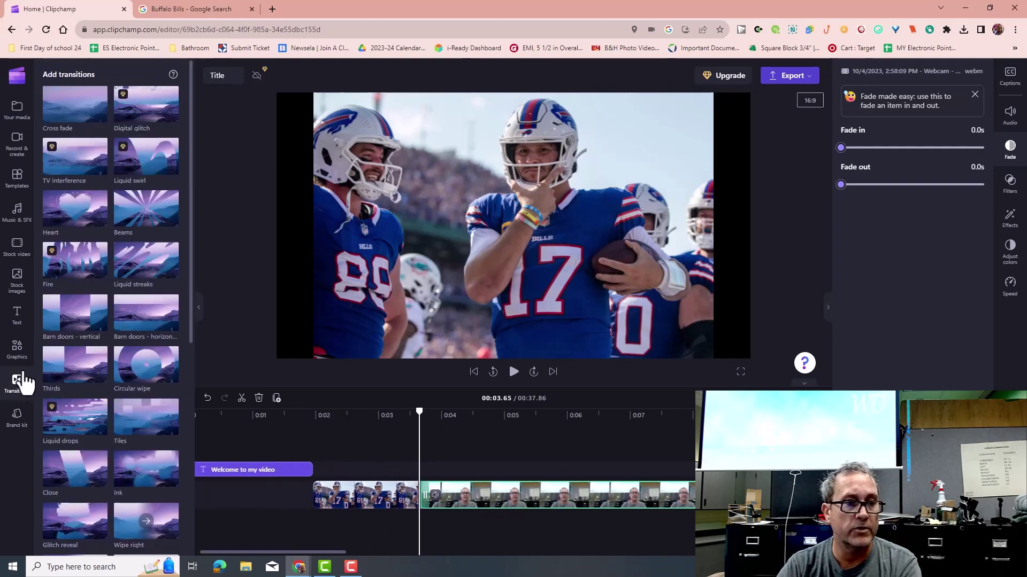
mouse_move(64, 204)
mouse_down()
mouse_move(241, 298)
mouse_move(374, 428)
mouse_move(420, 498)
mouse_up()
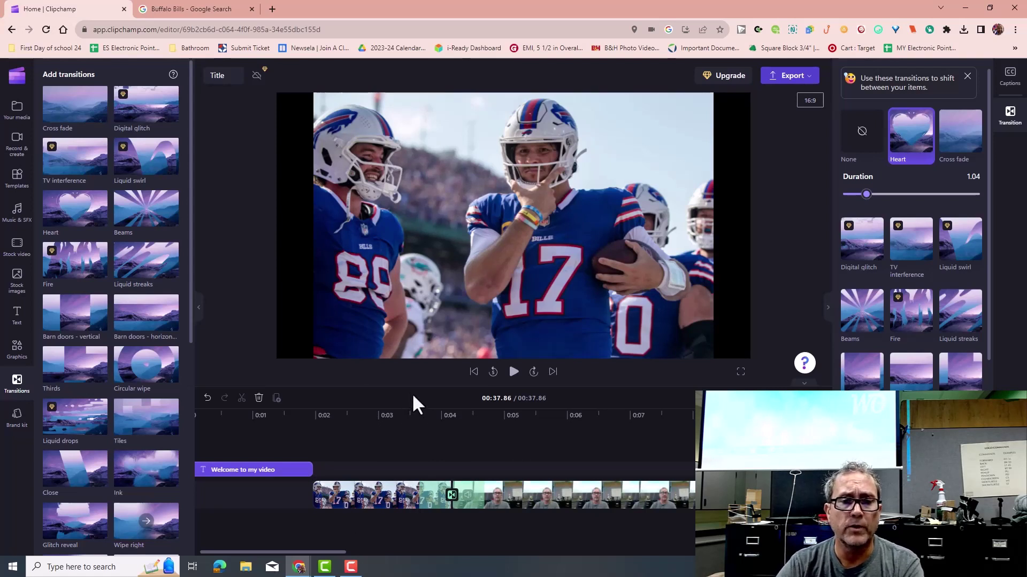
click(336, 420)
drag(335, 414, 405, 434)
click(514, 374)
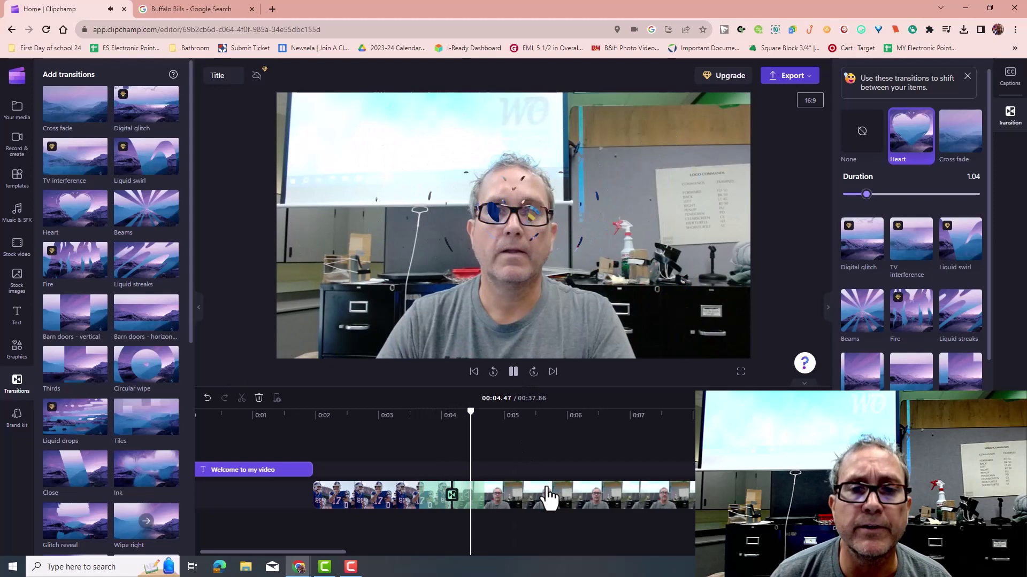
click(514, 374)
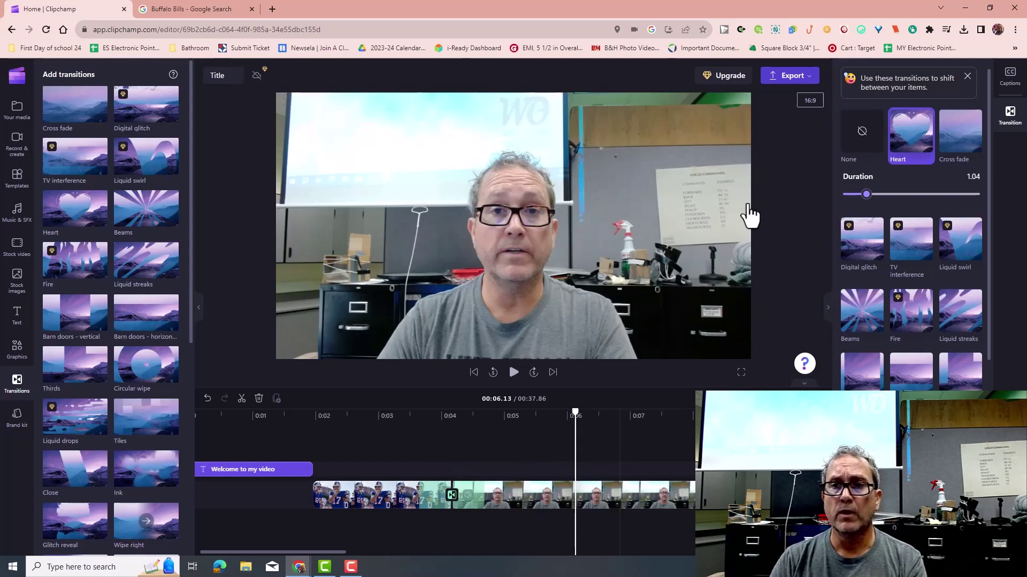
Export the 37-second video at 720p and copy its share link
click(786, 77)
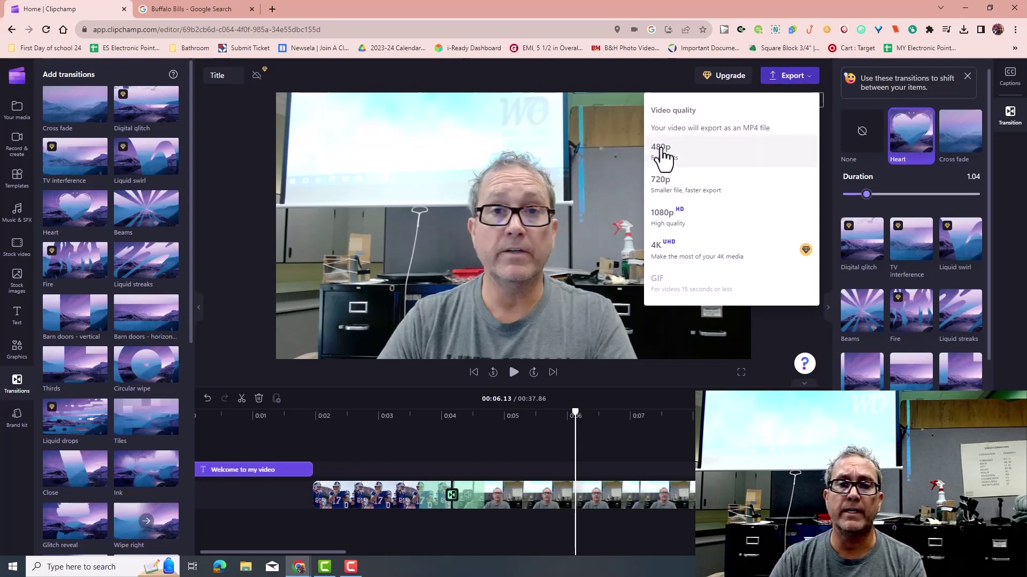
click(666, 182)
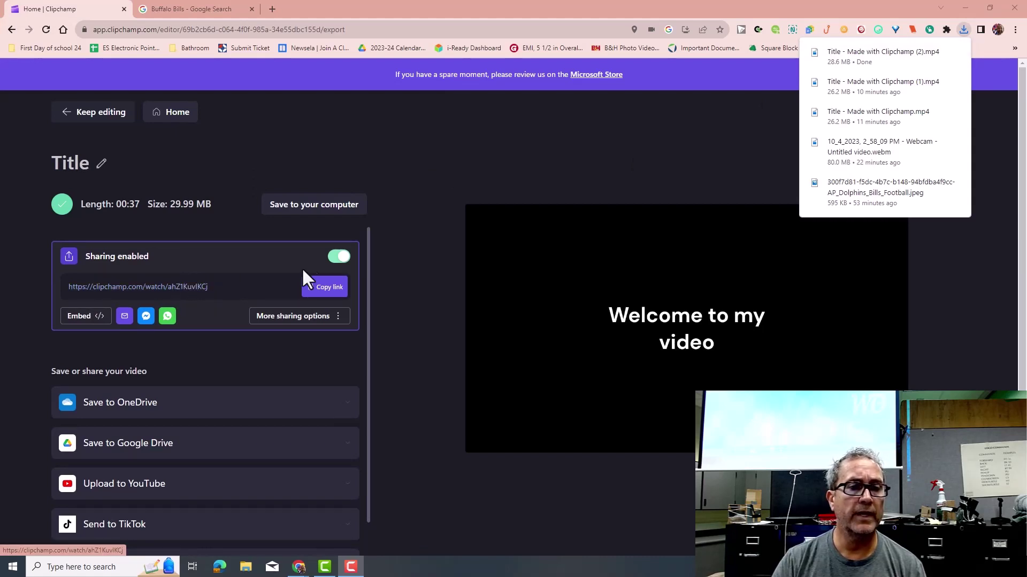
click(328, 293)
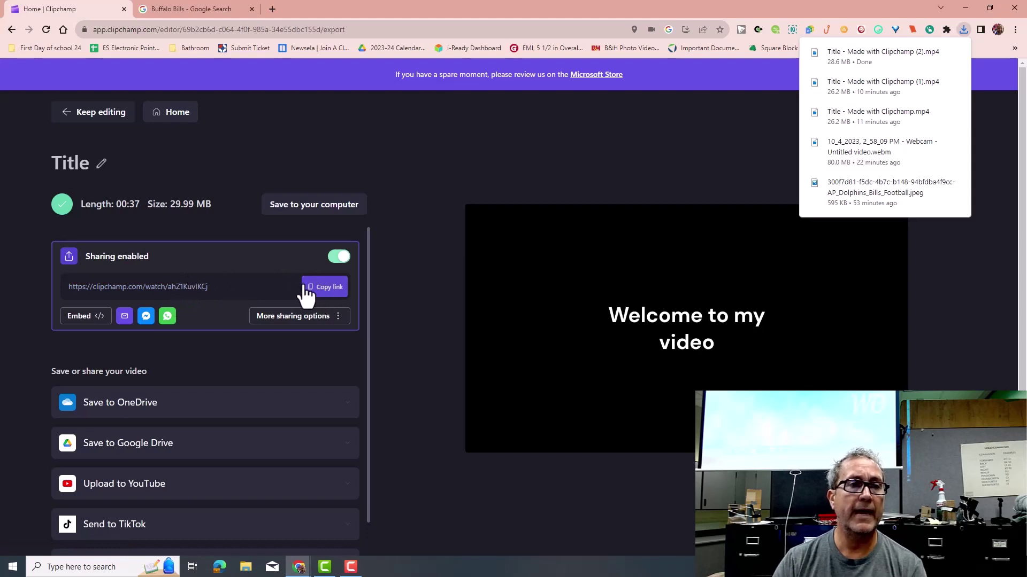
Paste the copied share link into a new Chrome tab to open the video's share page
click(273, 9)
click(444, 231)
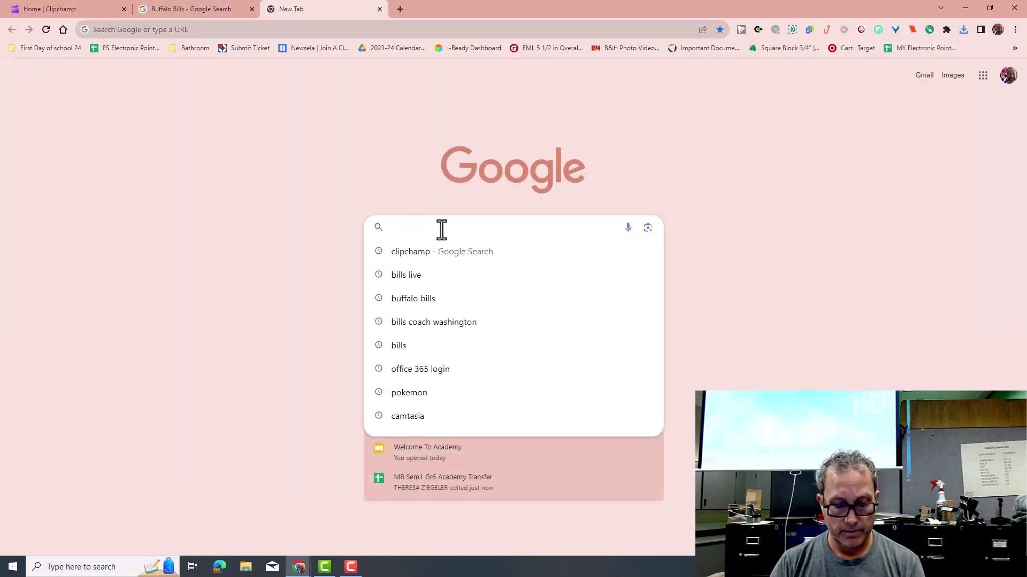
text(https://clipchamp.com/watch/ahZ1KuvIKCj)
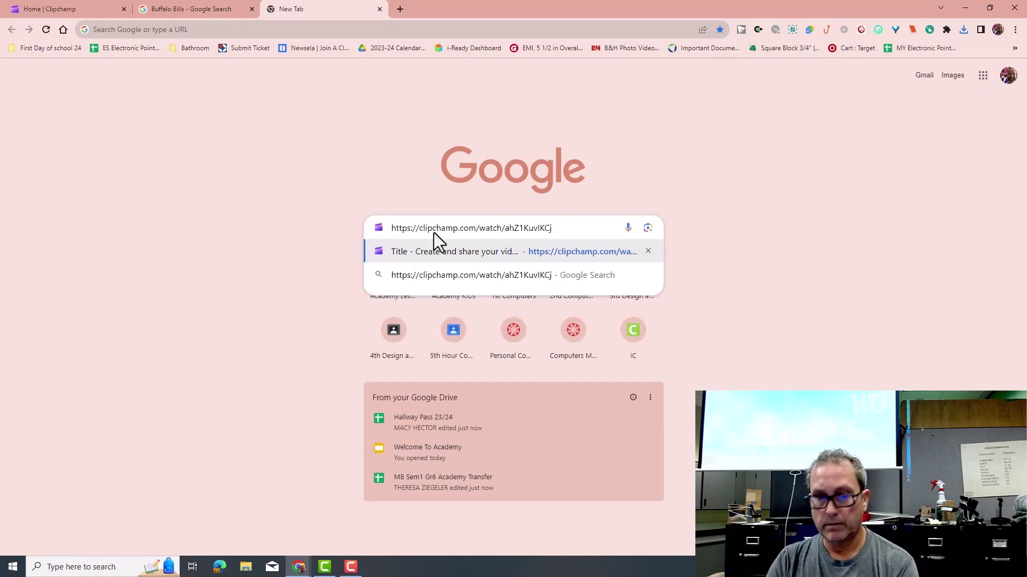
key(Return)
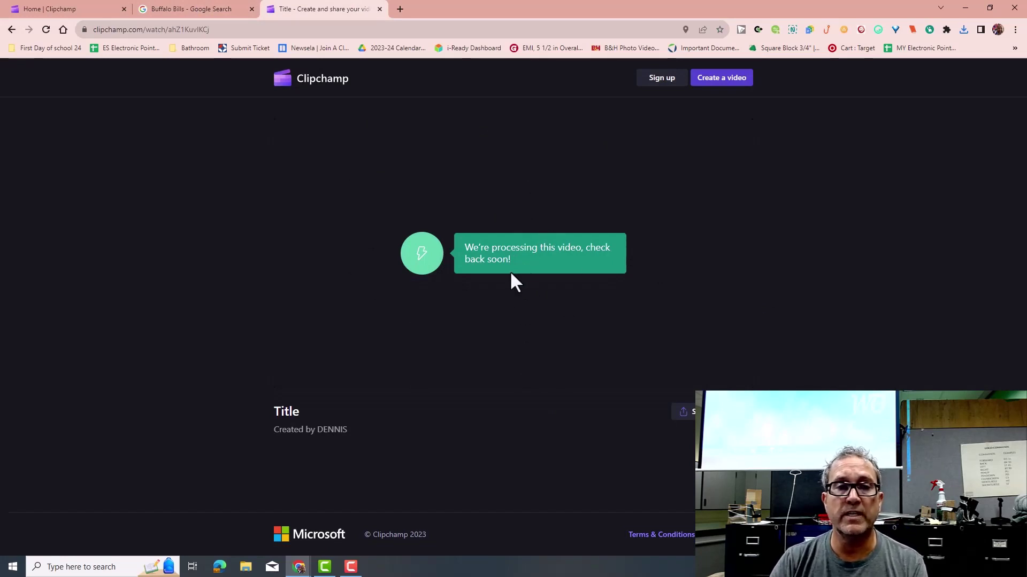
Close the share-page tab to return to Clipchamp's export page
click(379, 8)
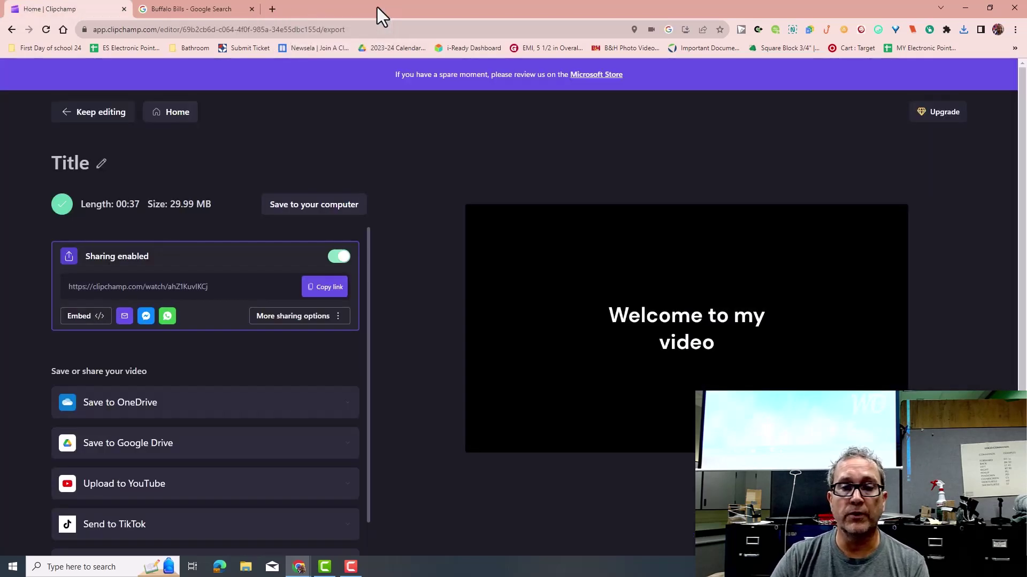